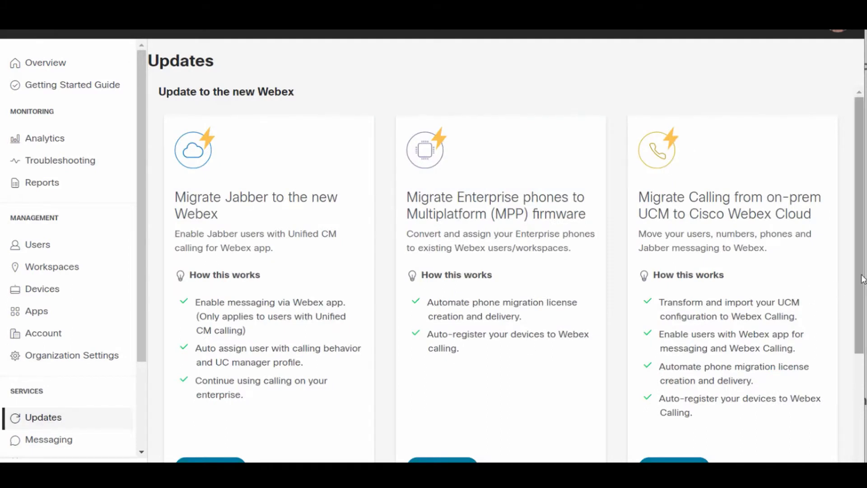
# Open the migration of Enterprise phones to Multiplatform (MPP) firmware and review its migration prerequisites
pyautogui.moveTo(862, 278); pyautogui.dragTo(860, 304)
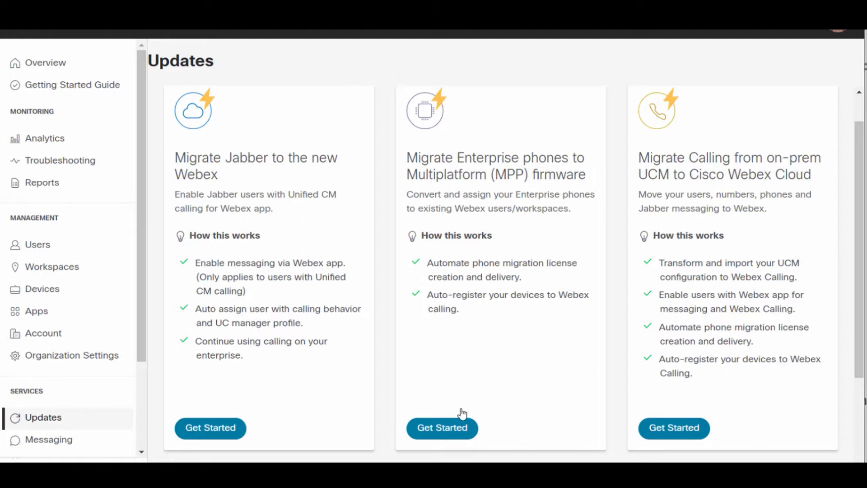
pyautogui.click(449, 428)
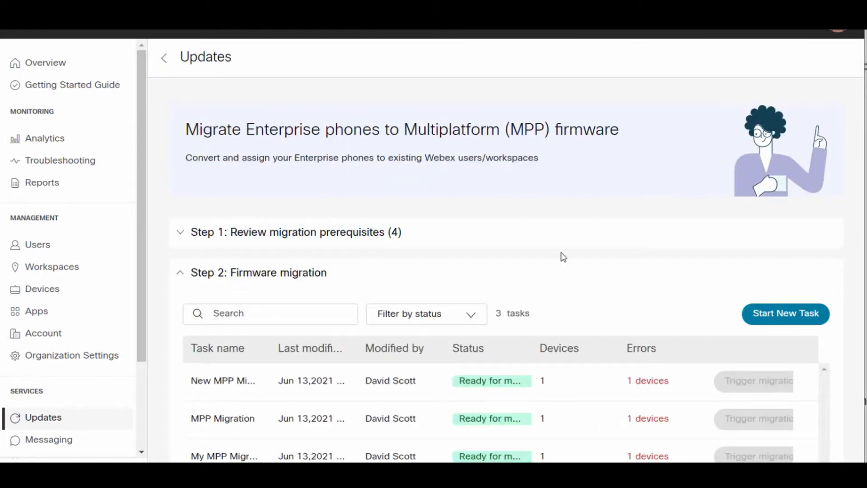
pyautogui.click(187, 243)
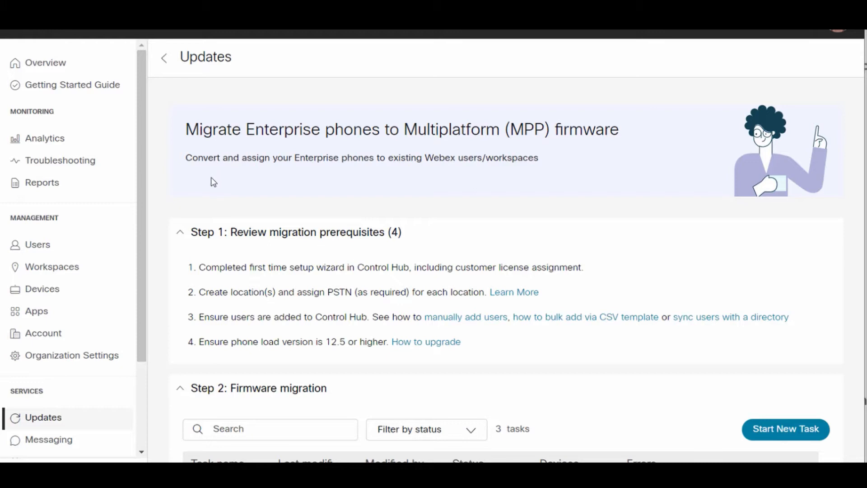
pyautogui.click(183, 236)
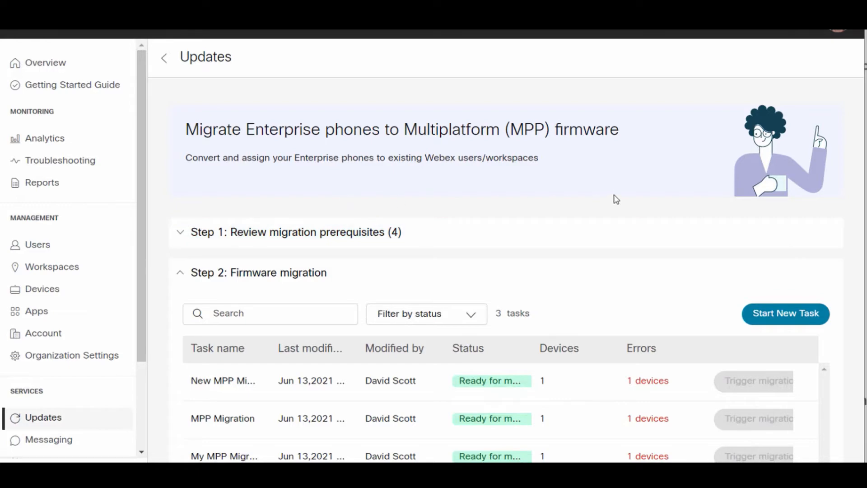
# Start a new firmware migration task named New MPP2 and proceed to adding devices
pyautogui.click(784, 315)
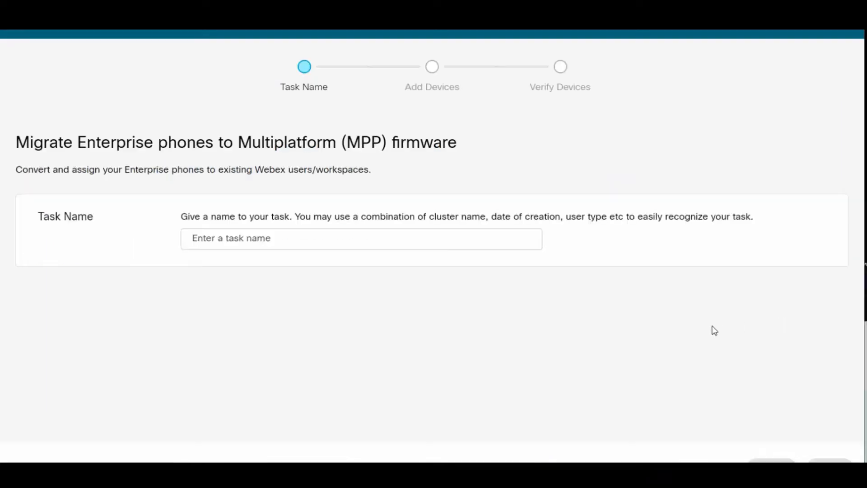
pyautogui.click(389, 239)
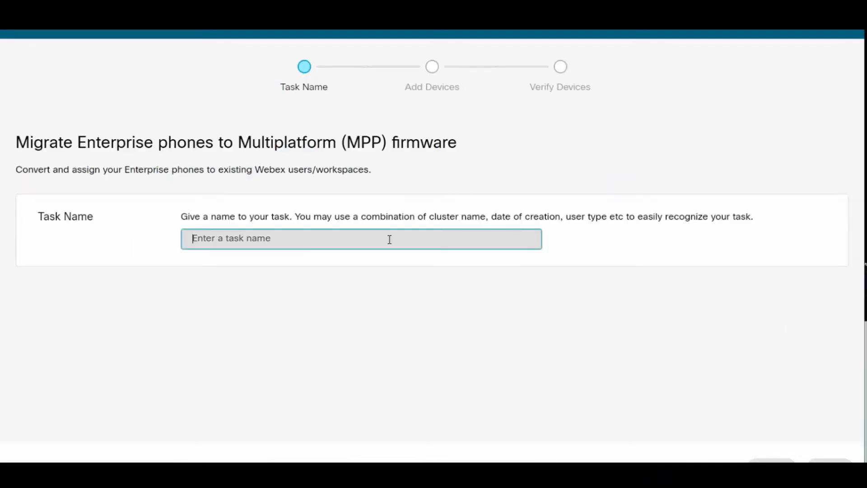
pyautogui.write('Ne')
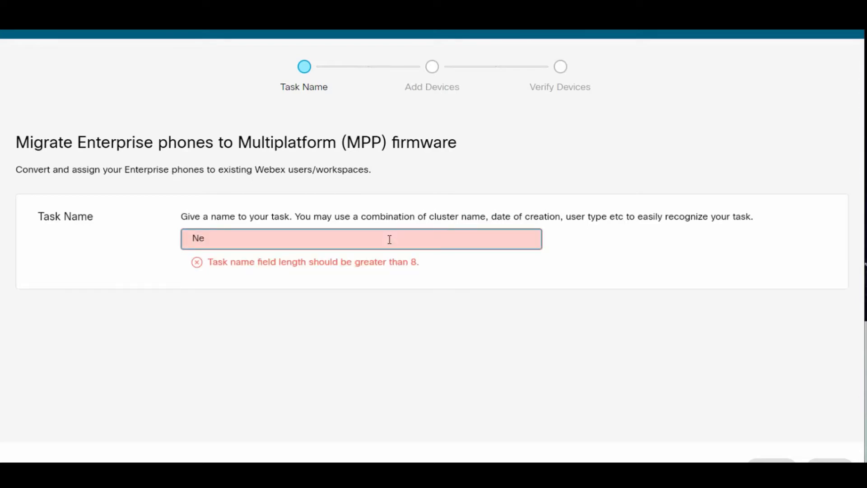
pyautogui.write('w MPP2')
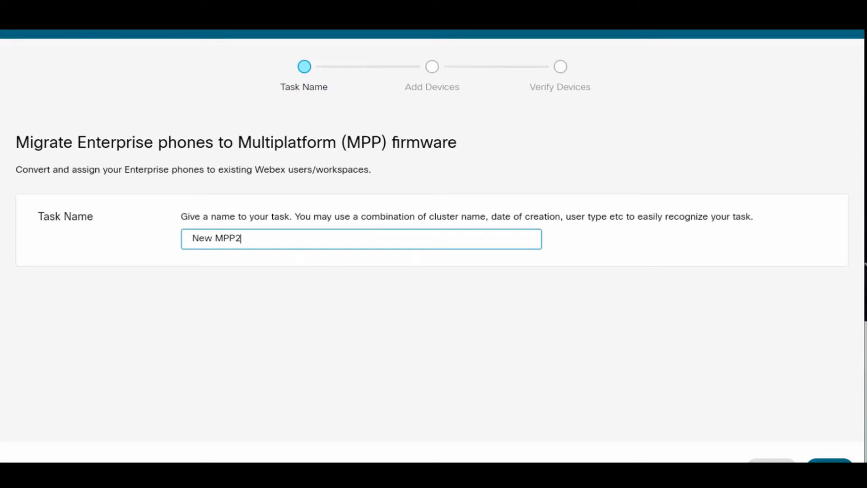
pyautogui.click(830, 460)
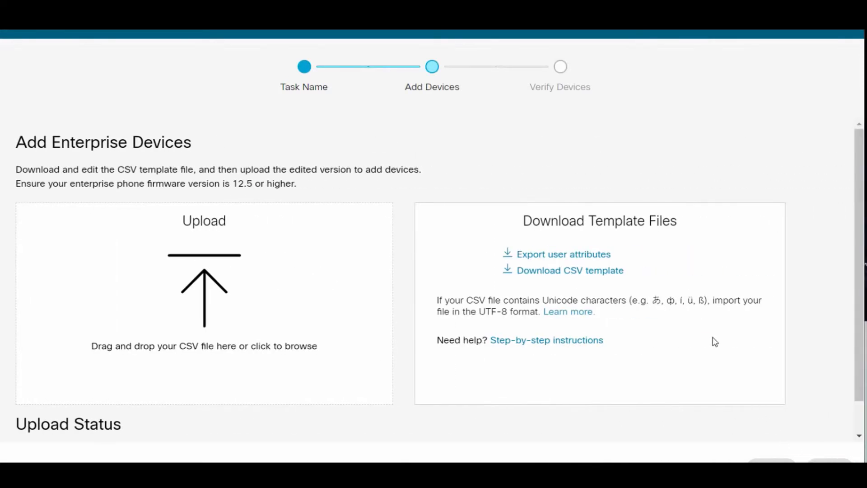
# Download the CSV device template and widen its columns to examine the fields, closing the device spreadsheets when done
pyautogui.click(608, 271)
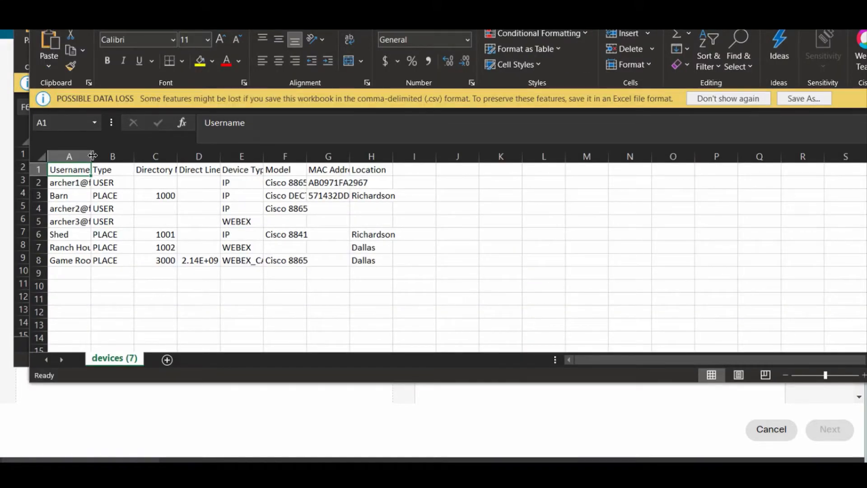
pyautogui.moveTo(93, 155); pyautogui.dragTo(169, 155)
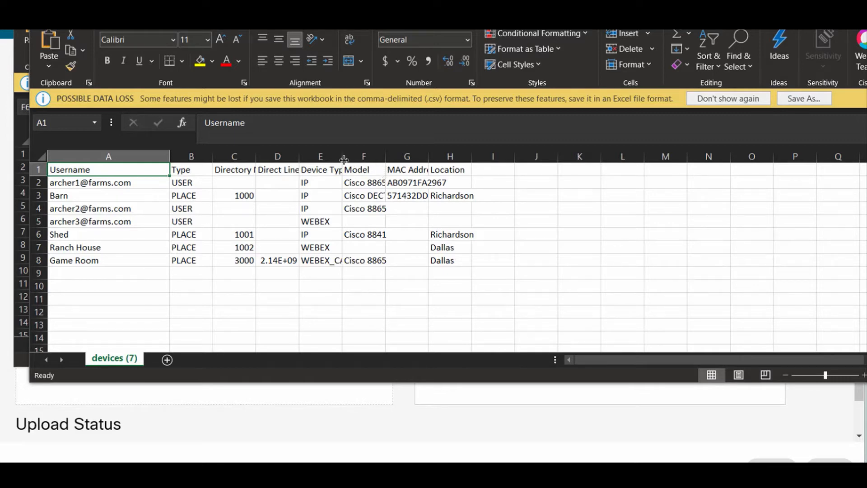
pyautogui.moveTo(344, 164); pyautogui.dragTo(590, 157)
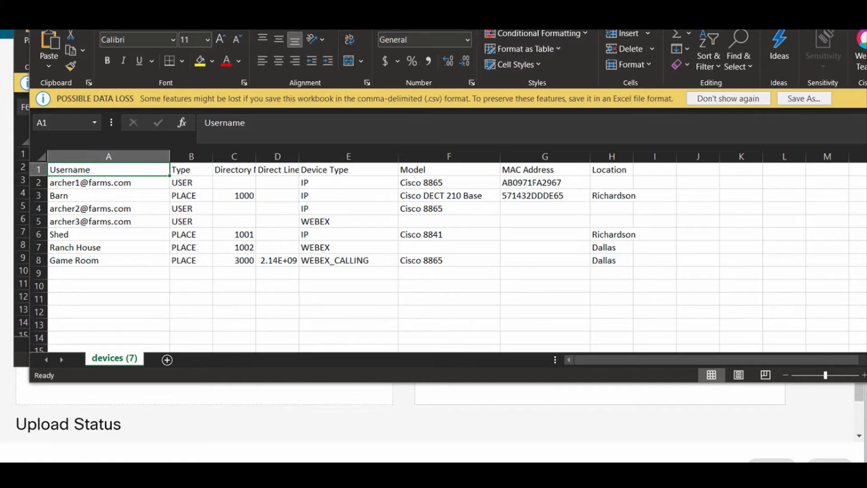
pyautogui.click(849, 18)
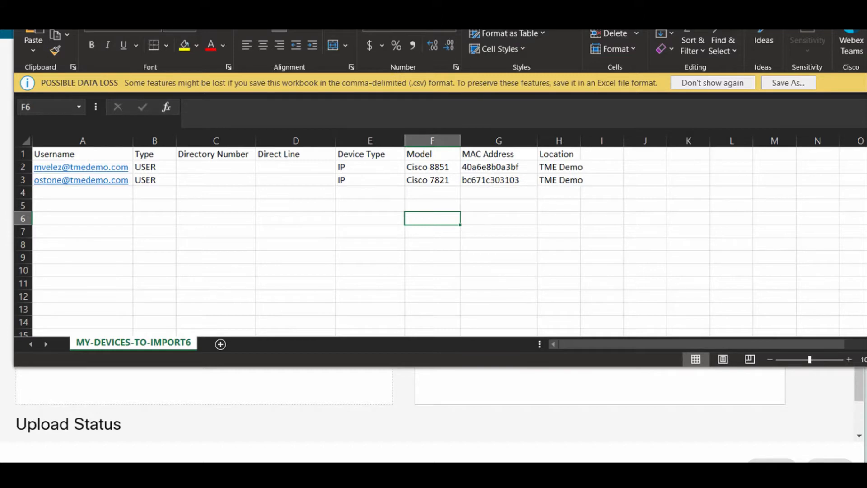
pyautogui.click(809, 2)
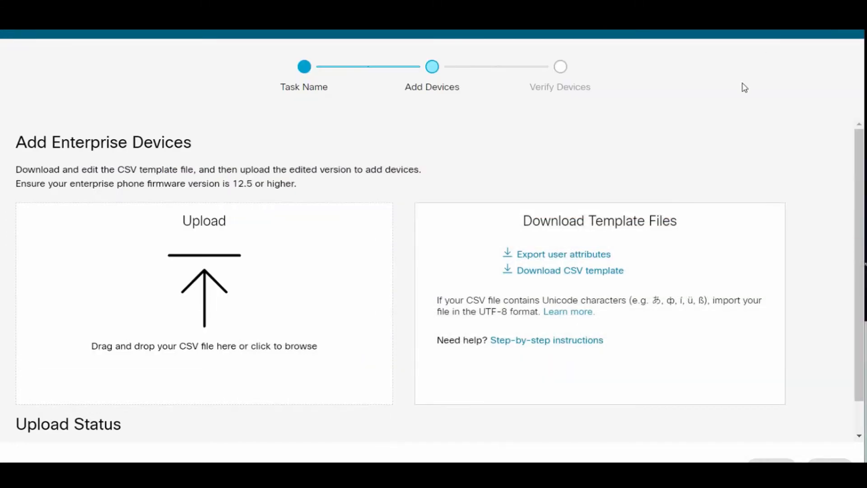
# Upload MY-DEVICES-TO-IMPORT6 as the enterprise device list and proceed to the device eligibility verification
pyautogui.click(210, 277)
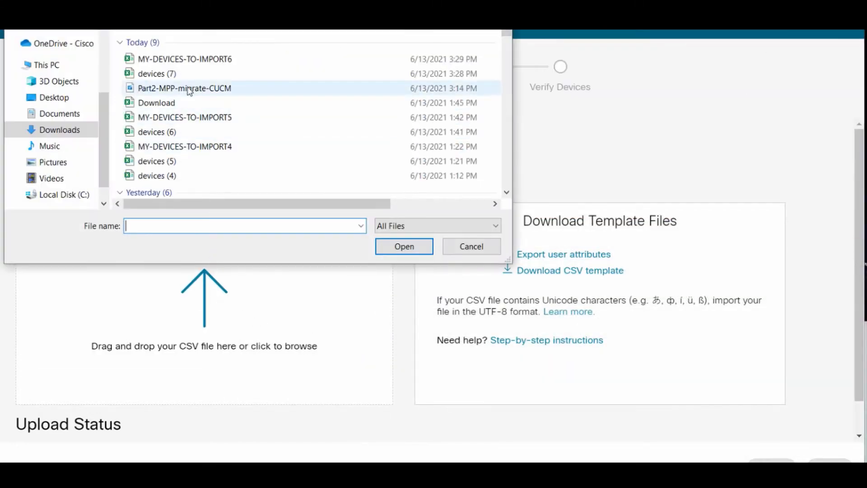
pyautogui.click(181, 59)
pyautogui.click(397, 246)
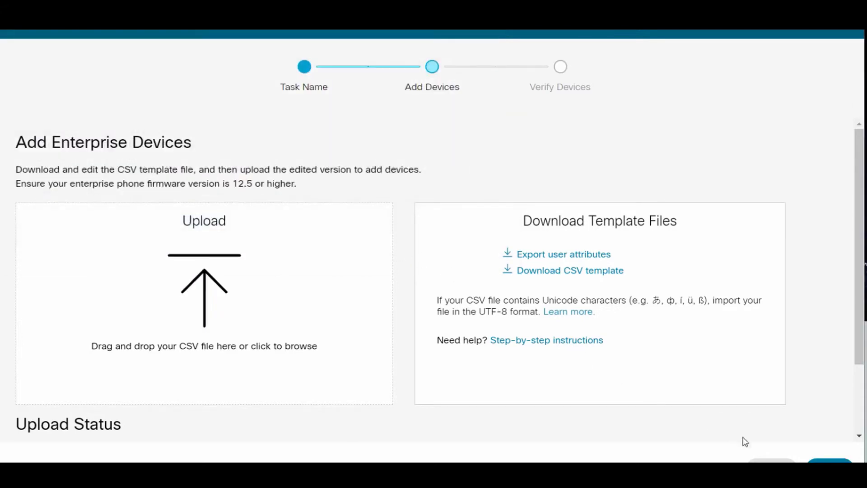
pyautogui.click(829, 460)
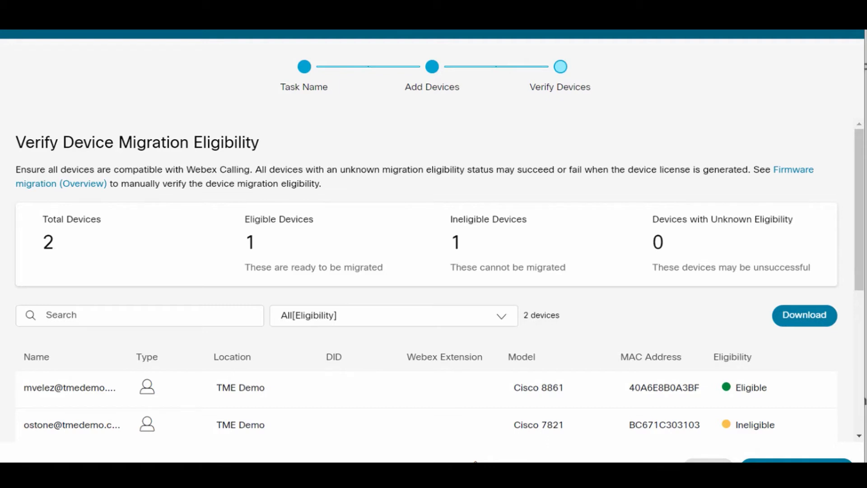
# Prepare the eligible device for migration by converting its license to Webex, and download the migration files for the New MPP2 task
pyautogui.click(797, 461)
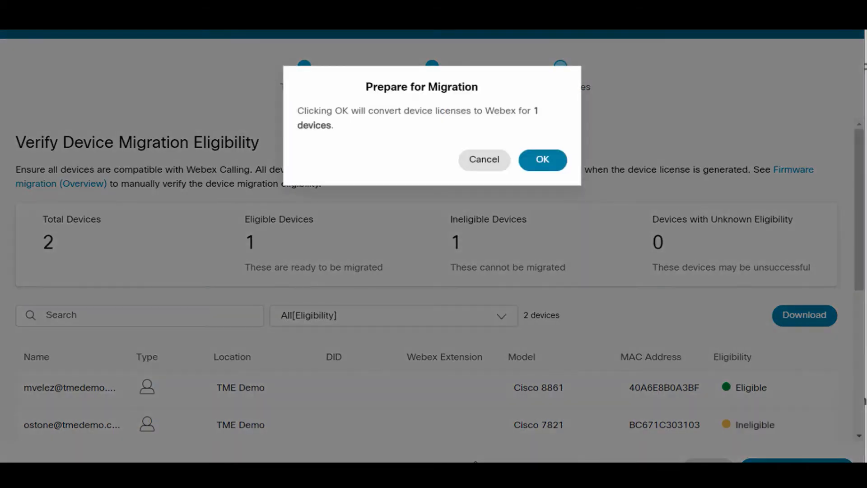
pyautogui.click(544, 169)
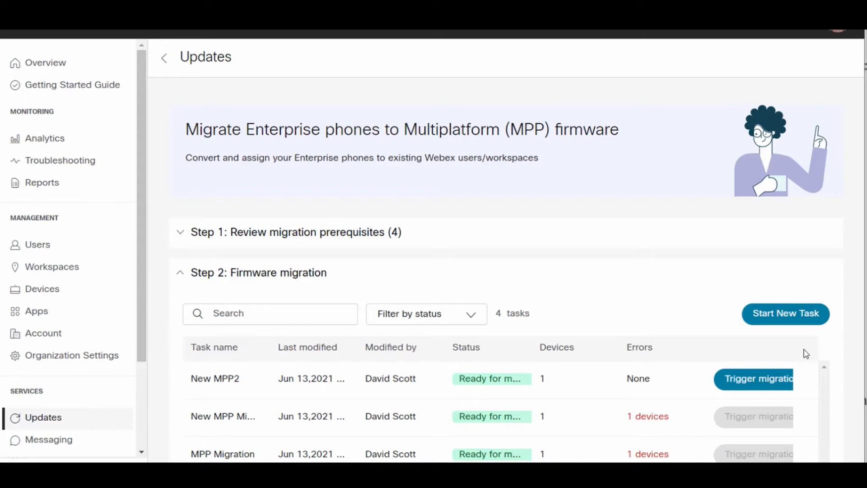
pyautogui.click(769, 379)
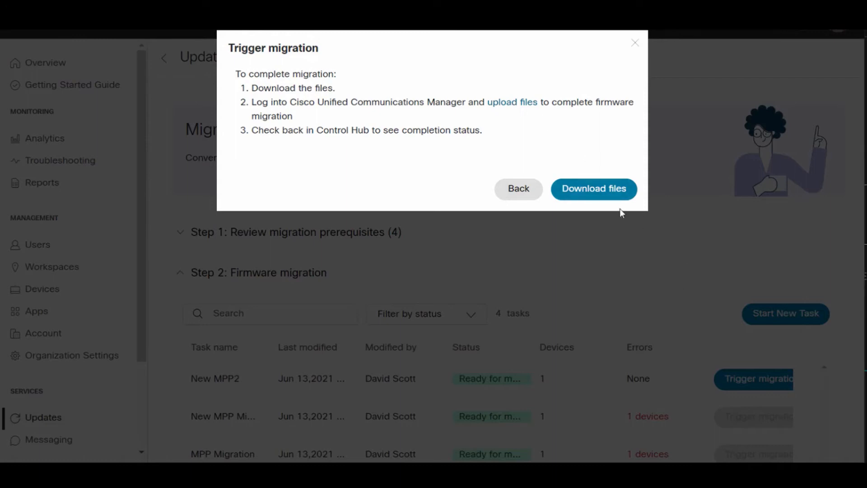
pyautogui.click(595, 190)
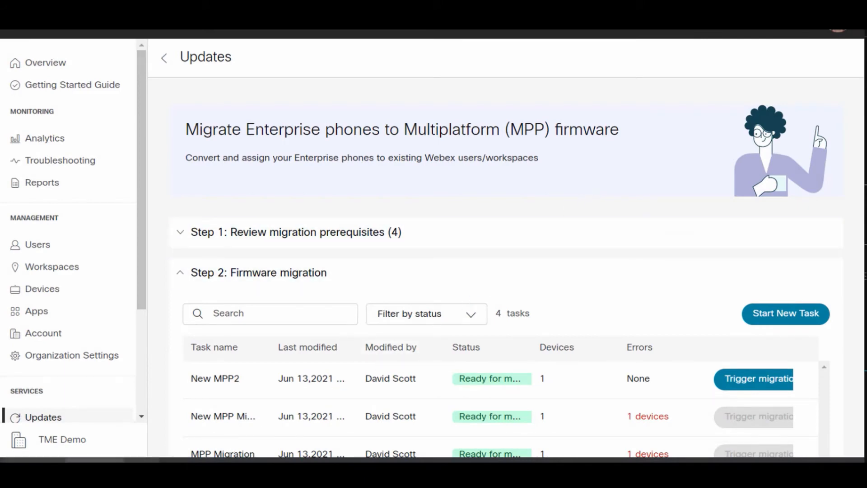
# Switch to Cisco Unified CM Administration and select New_MPP2_ucm_88xx.txt for a new bulk administration file upload
pyautogui.click(178, 460)
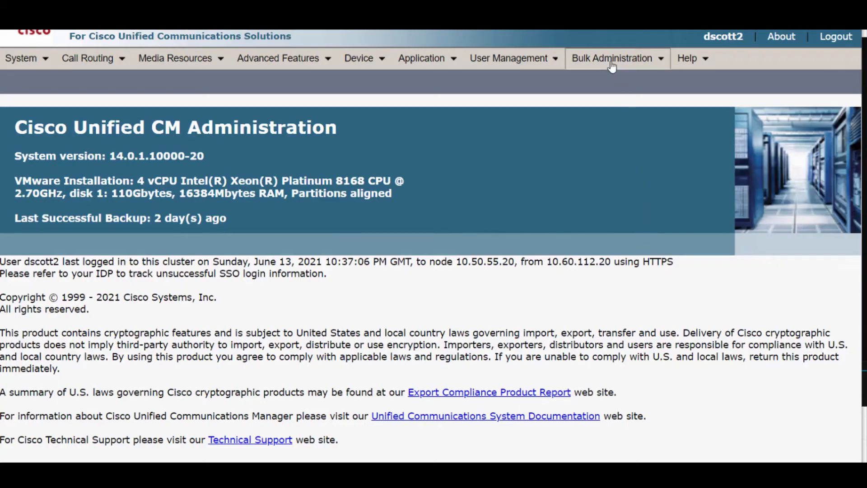
pyautogui.click(623, 68)
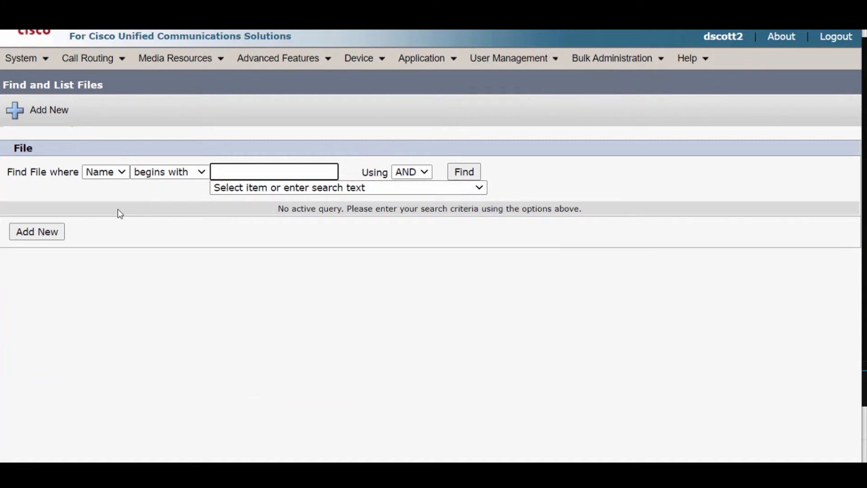
pyautogui.click(43, 110)
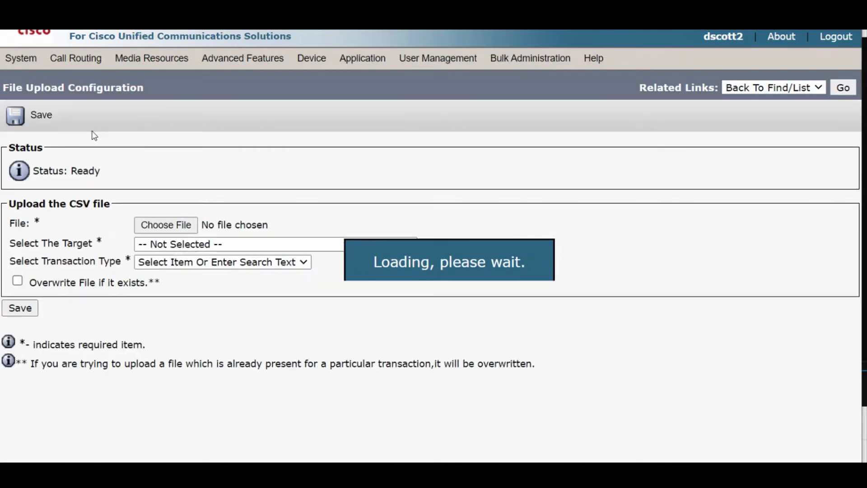
pyautogui.click(189, 229)
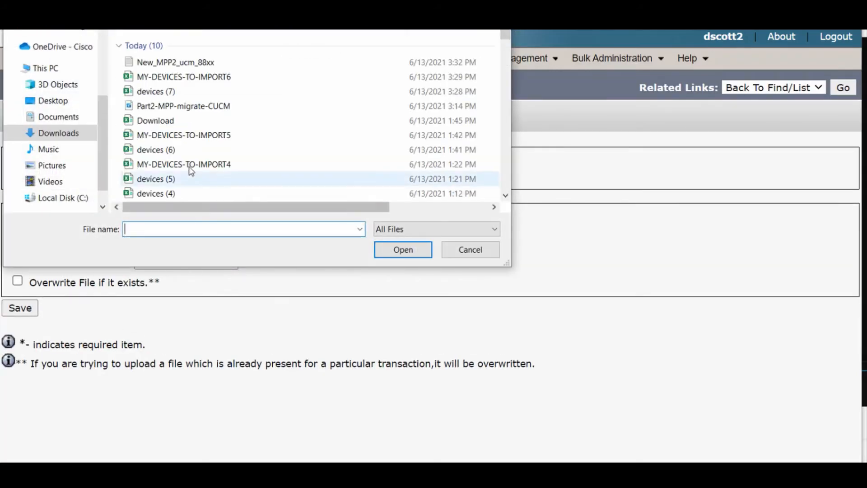
pyautogui.click(194, 63)
pyautogui.click(400, 251)
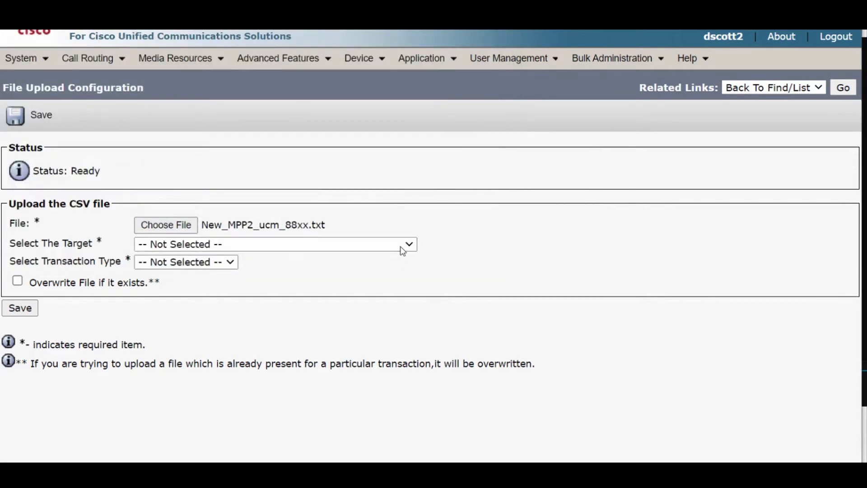
# Upload the file with target Phones, transaction type Update Phones - Custom File, and overwriting of an existing file enabled
pyautogui.click(402, 248)
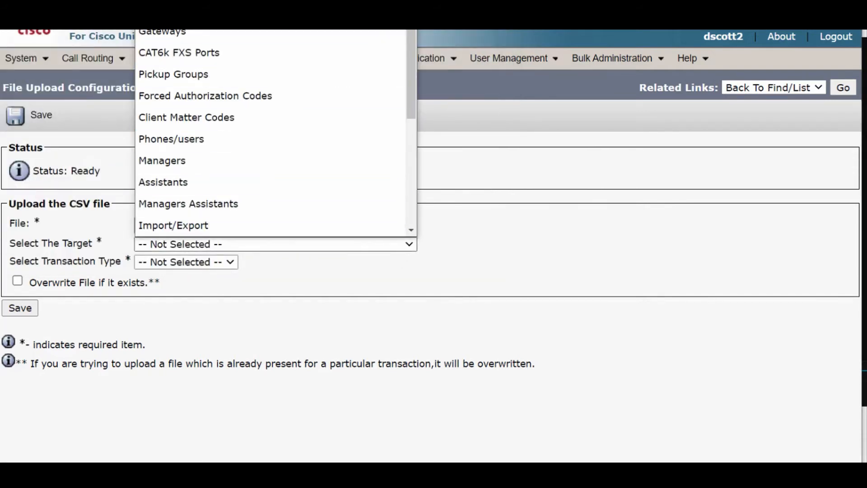
pyautogui.click(289, 9)
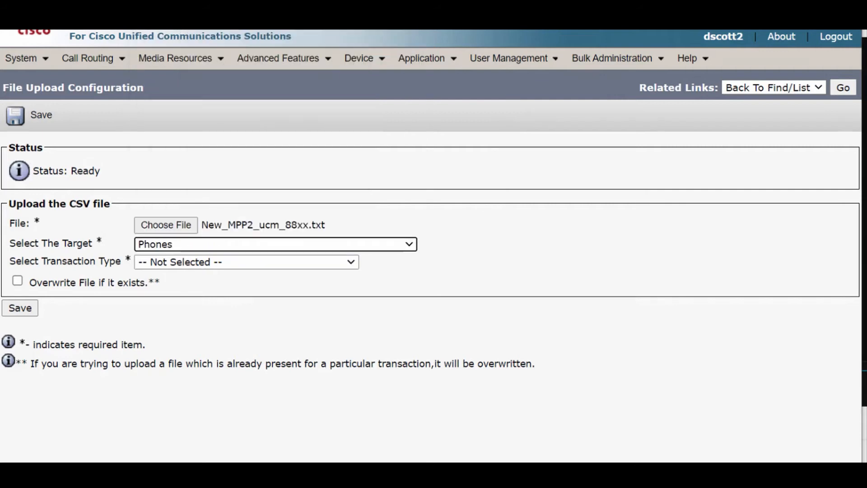
pyautogui.click(254, 262)
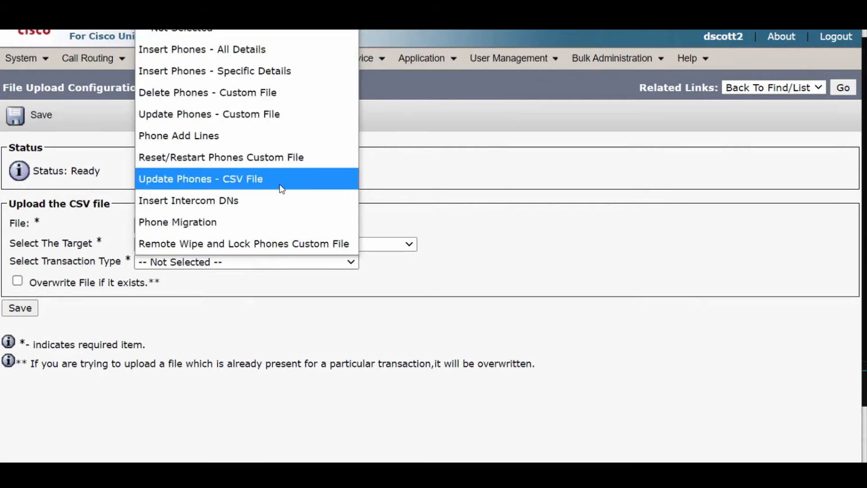
pyautogui.click(291, 123)
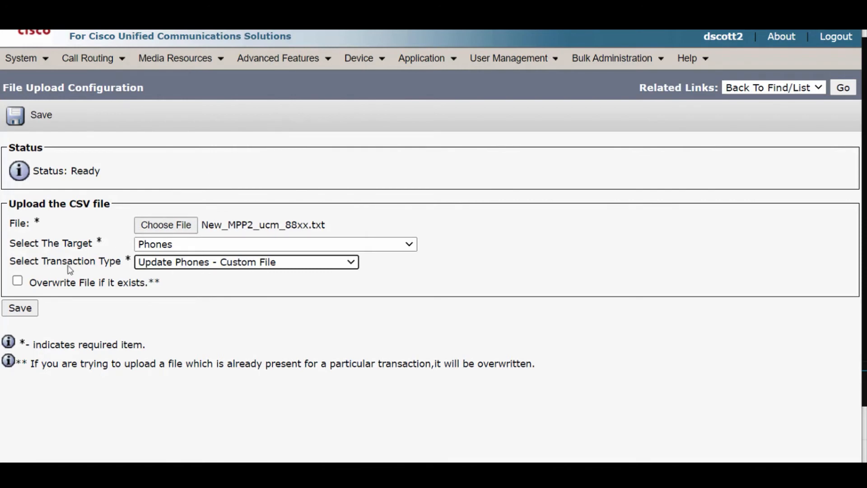
pyautogui.click(17, 281)
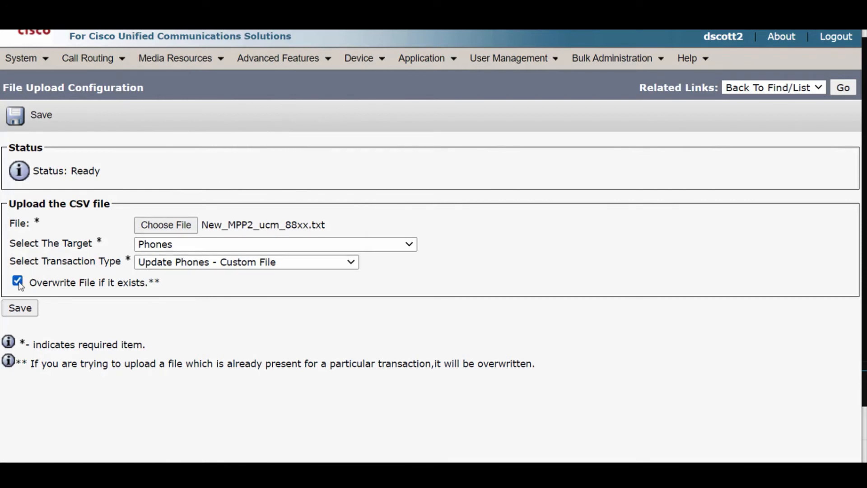
pyautogui.click(19, 308)
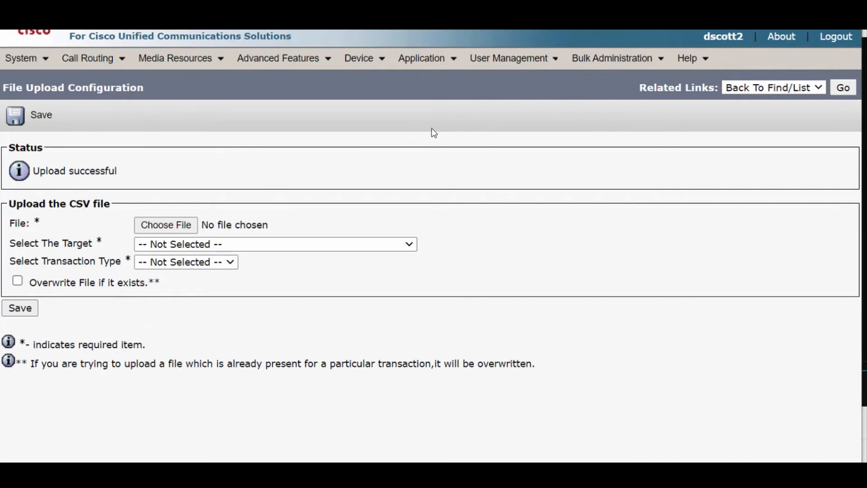
# Start a custom-file phone update matched by Device Name in New_MPP2_ucm_88xx.txt and proceed to its update settings
pyautogui.moveTo(601, 60)
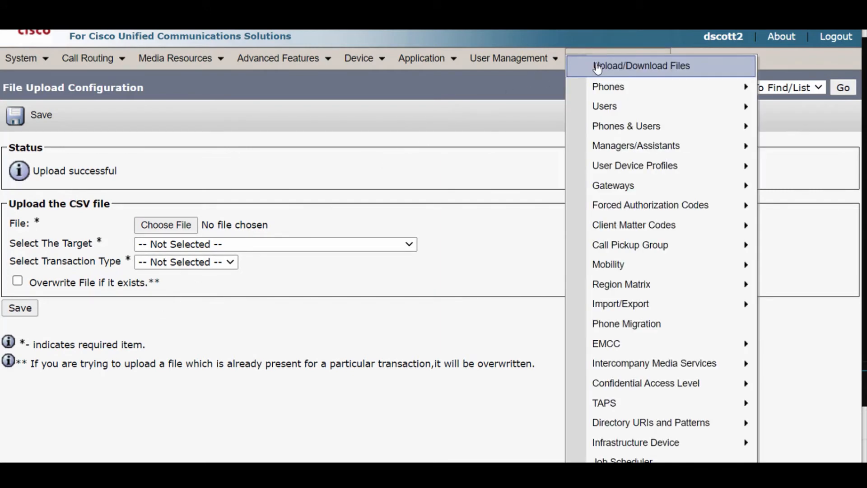
pyautogui.moveTo(609, 87)
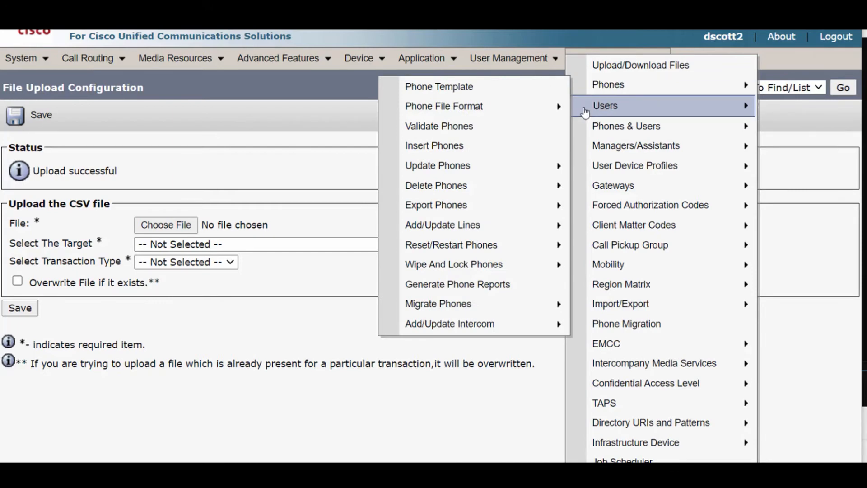
pyautogui.moveTo(530, 167)
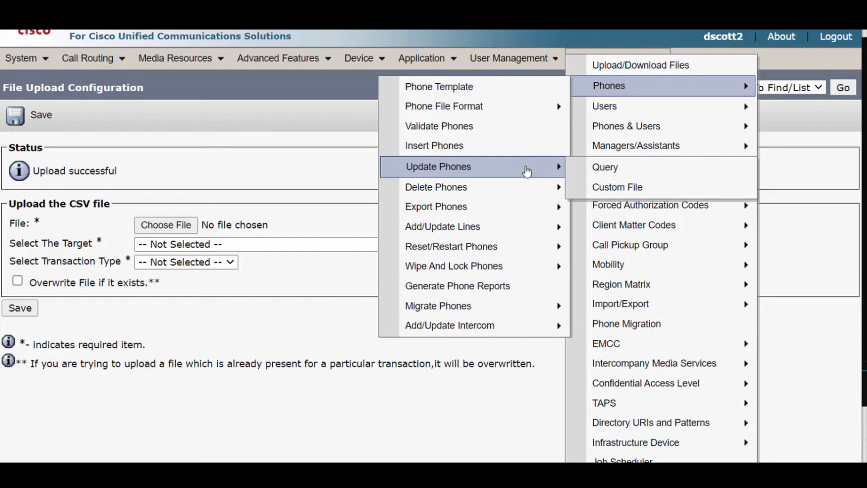
pyautogui.click(632, 189)
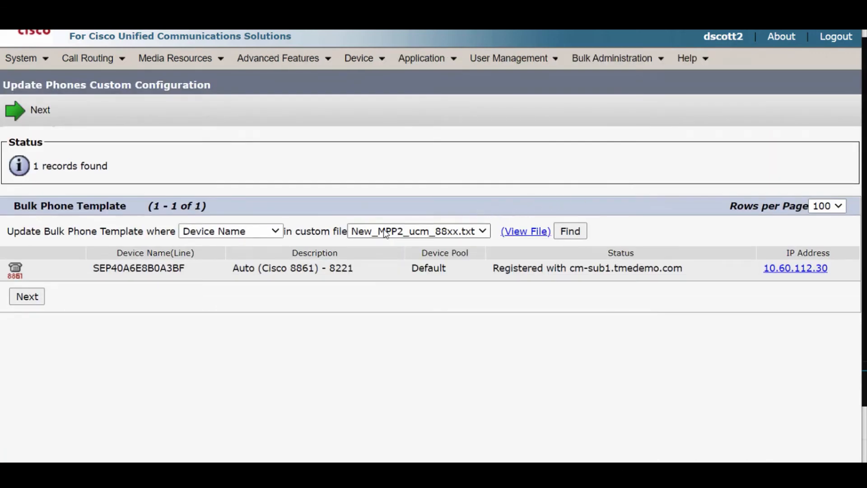
pyautogui.click(27, 298)
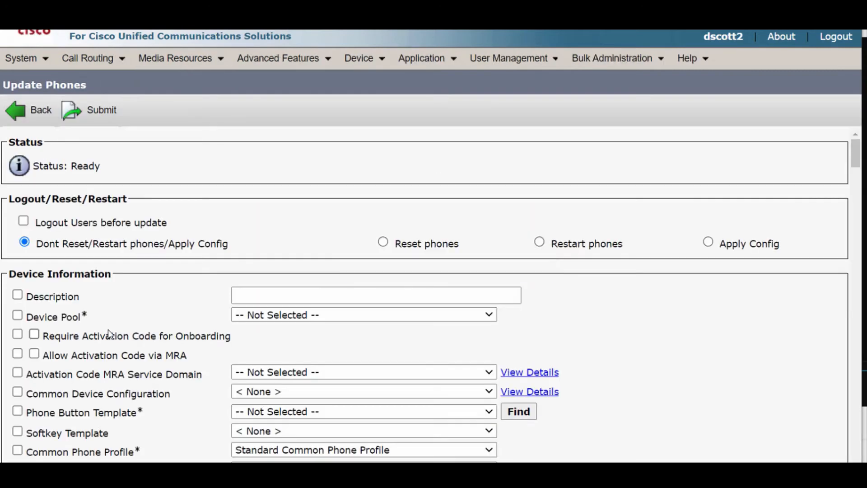
# Choose to restart the phones, and enable the Phone Load Name update with sip88xx.TLexE2M-11-3-3C-369
pyautogui.click(540, 244)
pyautogui.scroll(-1, 509, 332)
pyautogui.scroll(-8, 509, 332)
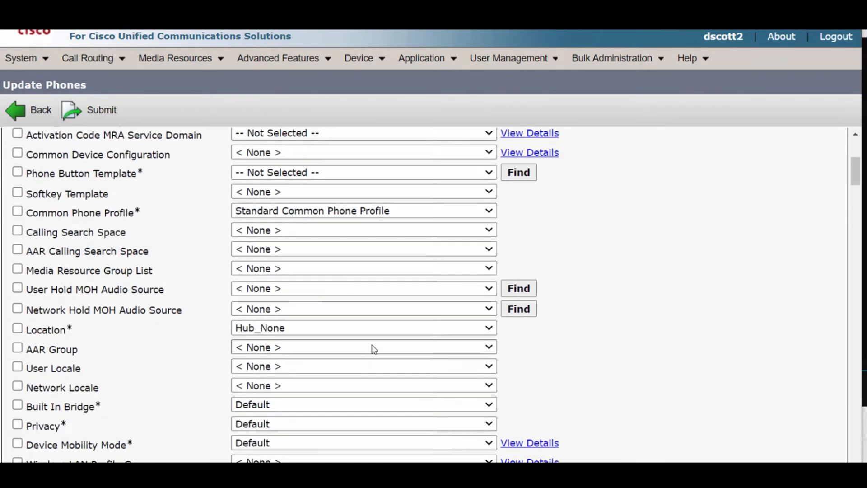
pyautogui.scroll(-1, 318, 355)
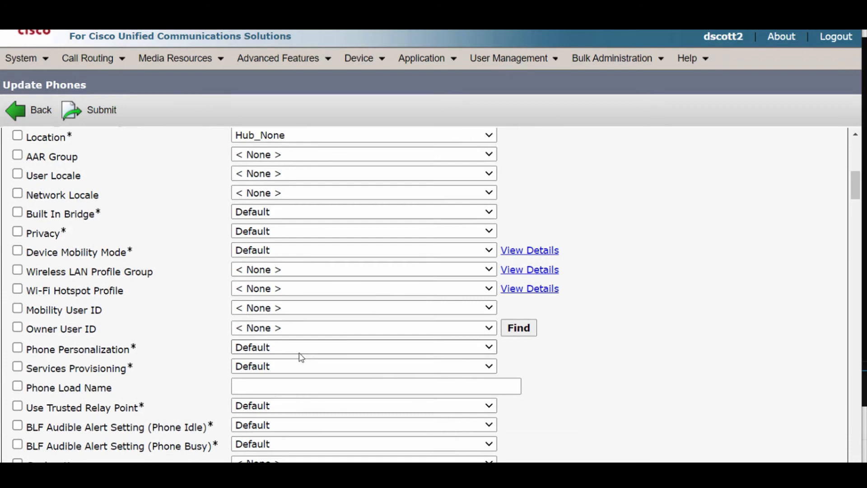
pyautogui.click(236, 385)
pyautogui.write('sip88xx.TLexE2M-11-3-3C-369')
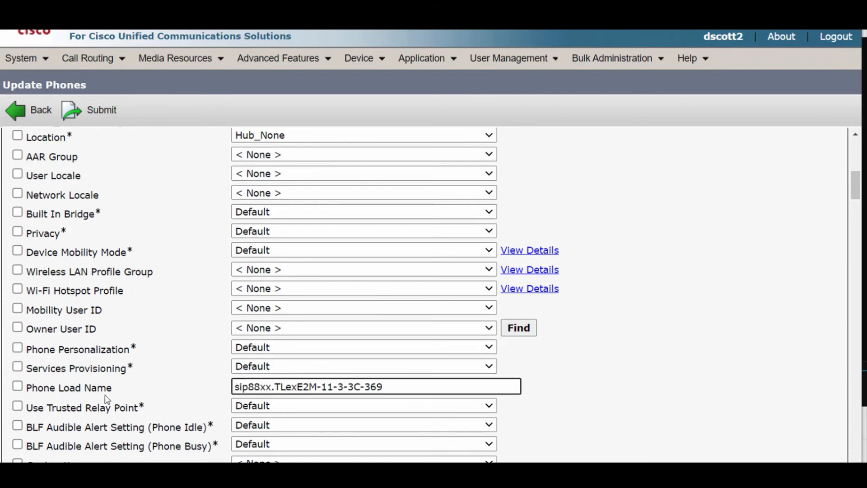
pyautogui.click(17, 387)
pyautogui.click(17, 388)
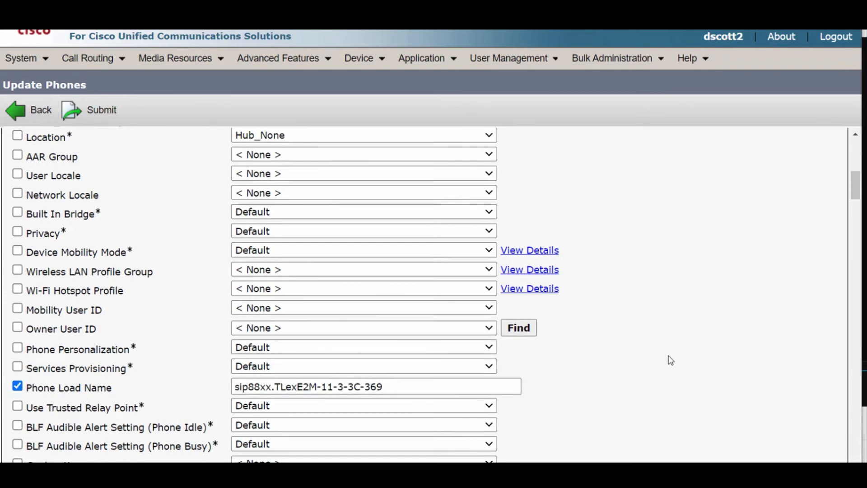
# Set the Load Server to cloudupgrader.webex.com, and enable both its update and its override of common settings
pyautogui.moveTo(852, 200); pyautogui.dragTo(809, 418)
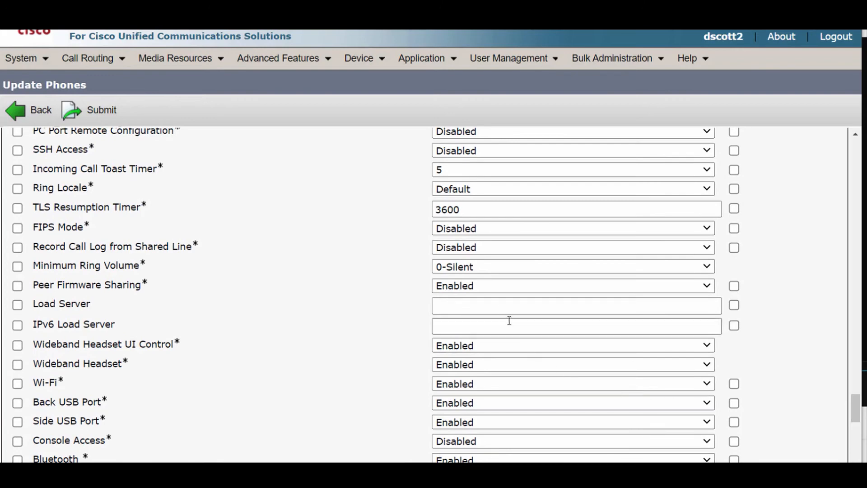
pyautogui.click(492, 299)
pyautogui.write('cloud')
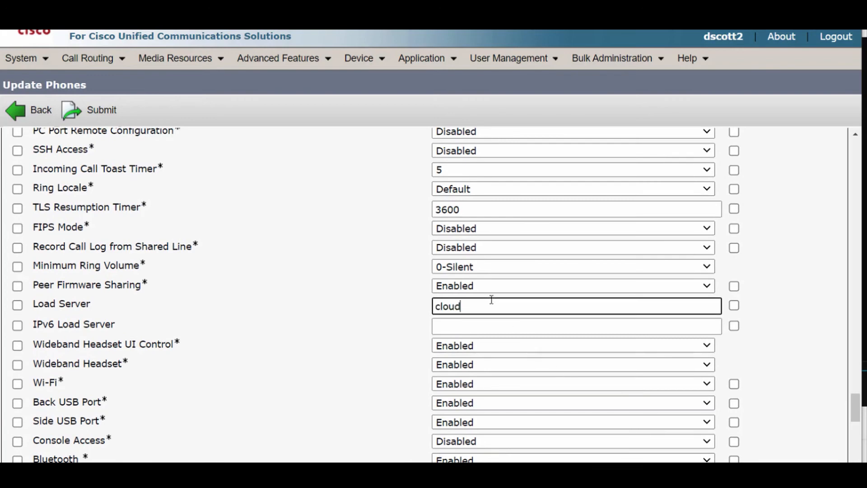
pyautogui.write('upgrader.webex.com')
pyautogui.click(17, 305)
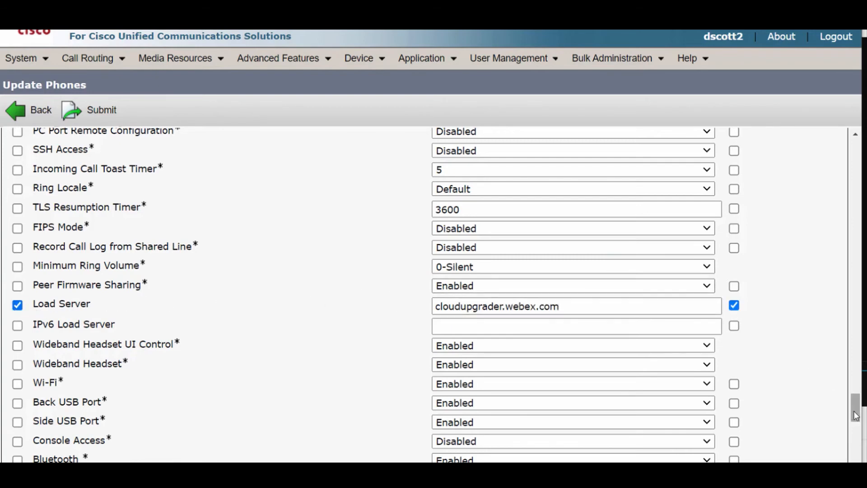
# Set the phone update job to run immediately and submit it
pyautogui.moveTo(855, 412); pyautogui.dragTo(855, 458)
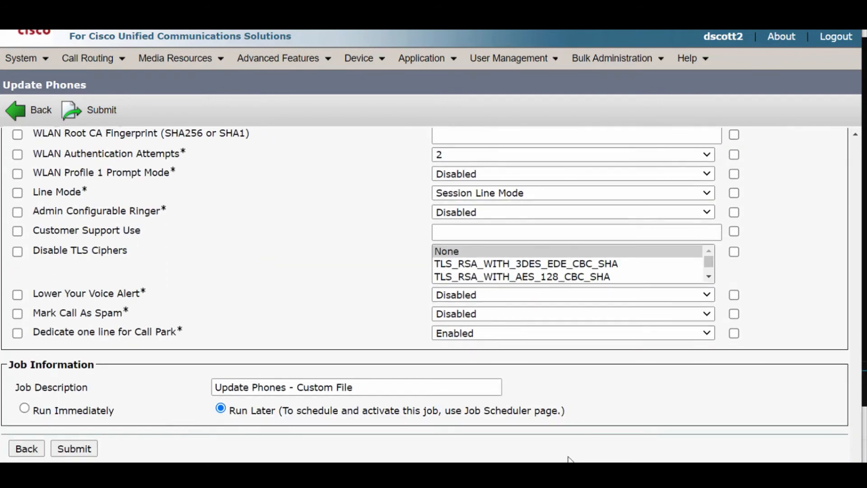
pyautogui.click(24, 409)
pyautogui.click(73, 447)
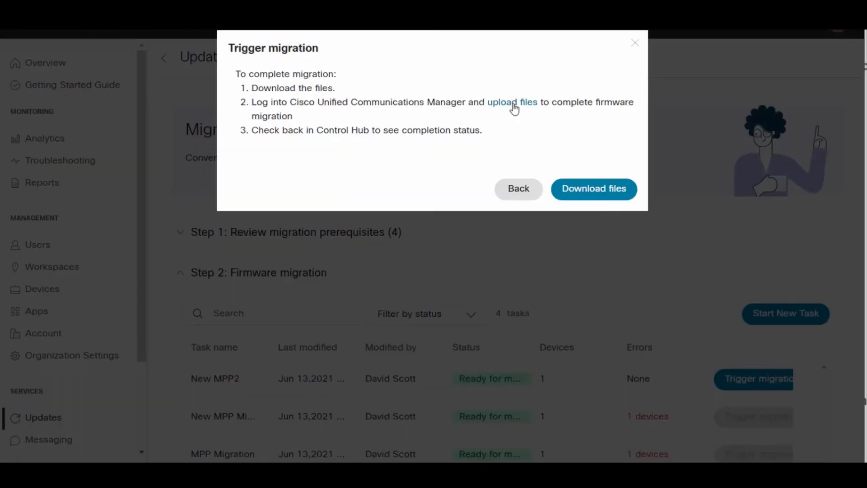